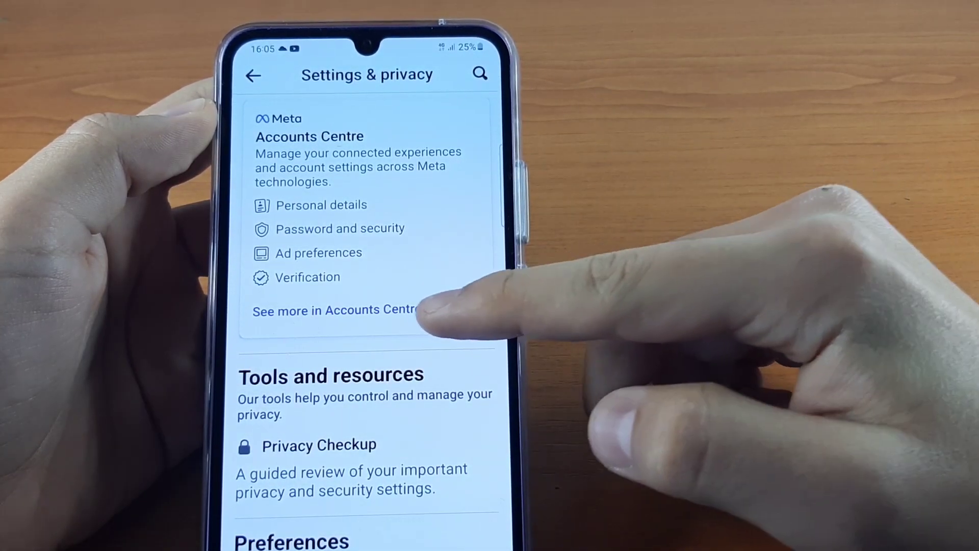
- Open the Tutorial Gsm-abc Facebook profile from the Profiles list in Accounts Centre
left_click(425, 310)
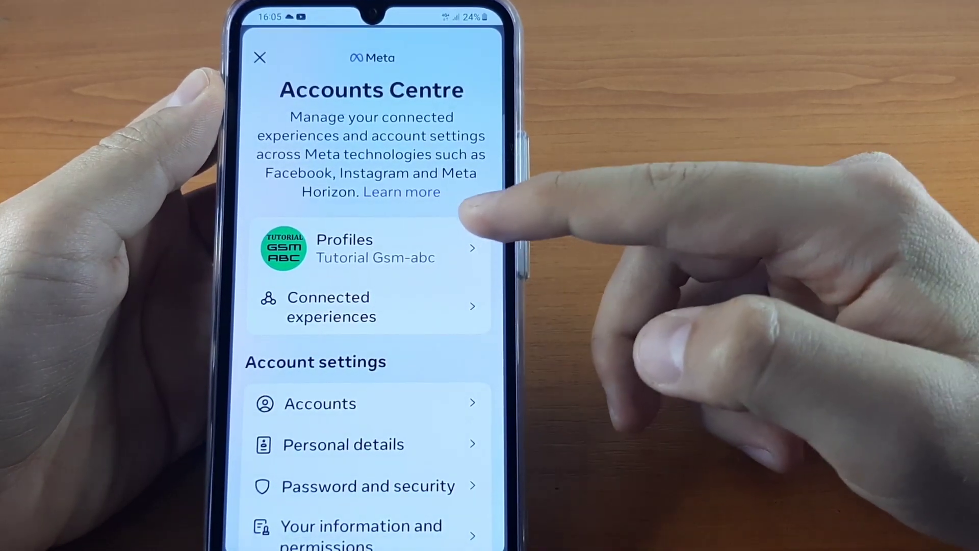
left_click(460, 245)
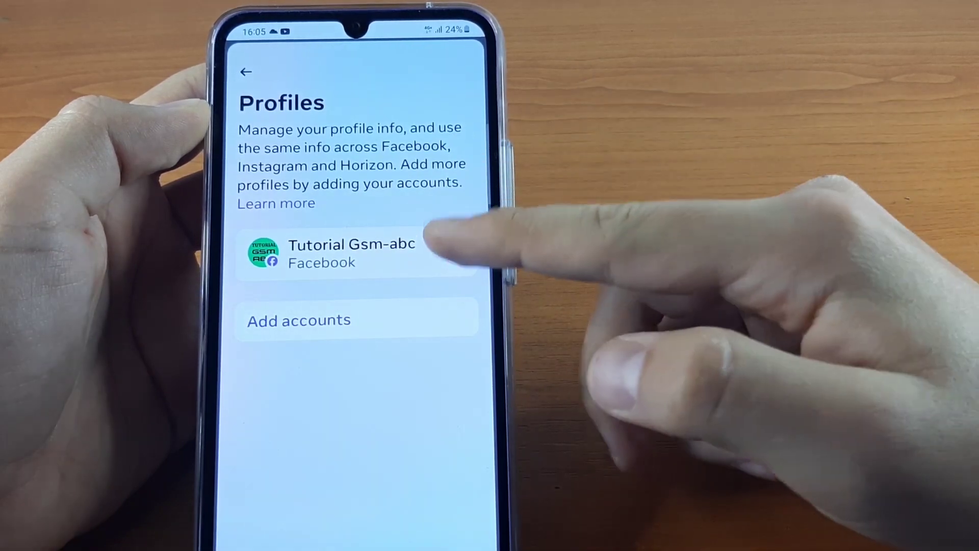
left_click(352, 253)
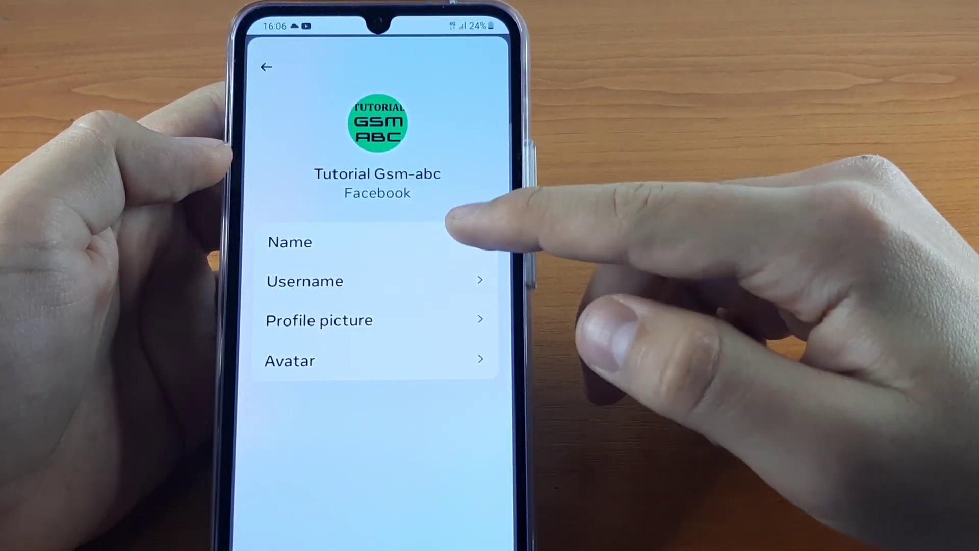
- Edit the profile's surname to Gsm-Abc and review the name change
left_click(375, 241)
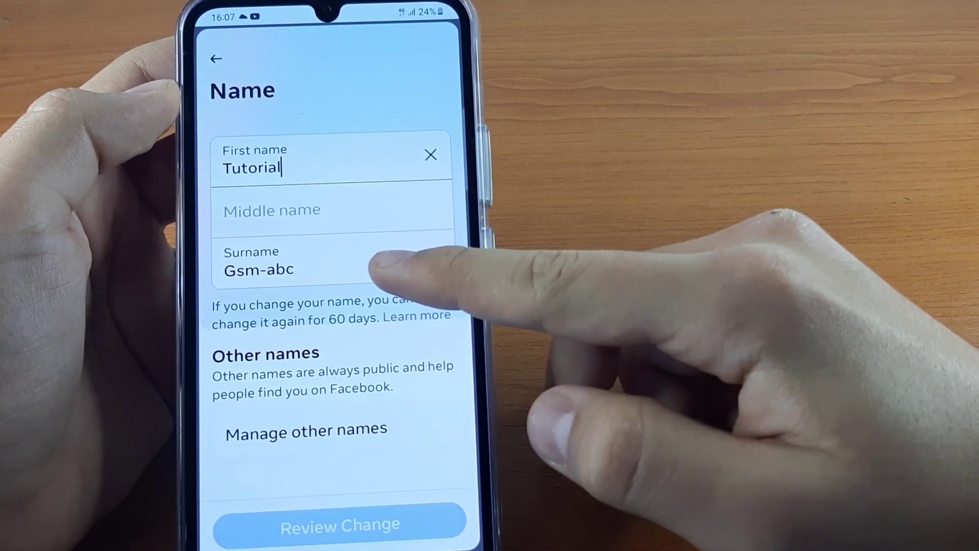
left_click(383, 268)
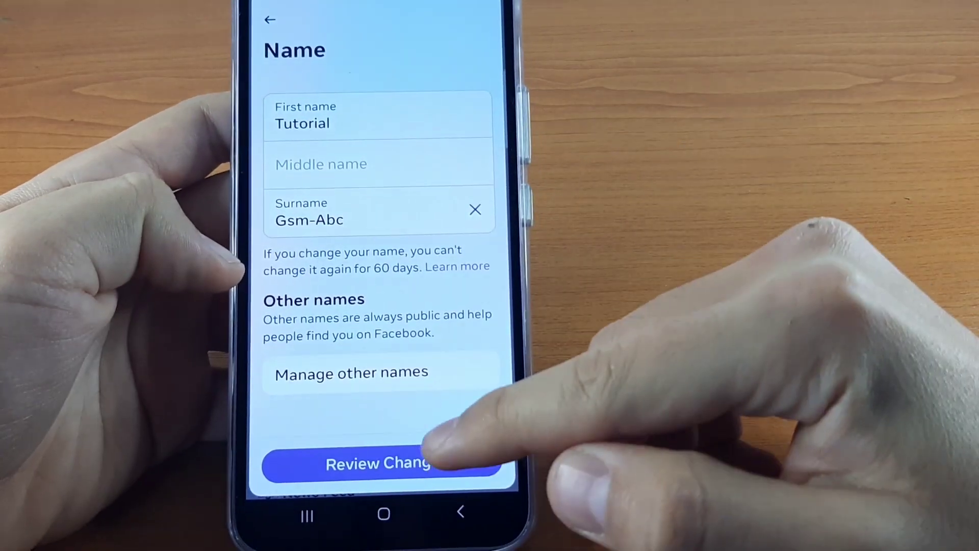
left_click(383, 463)
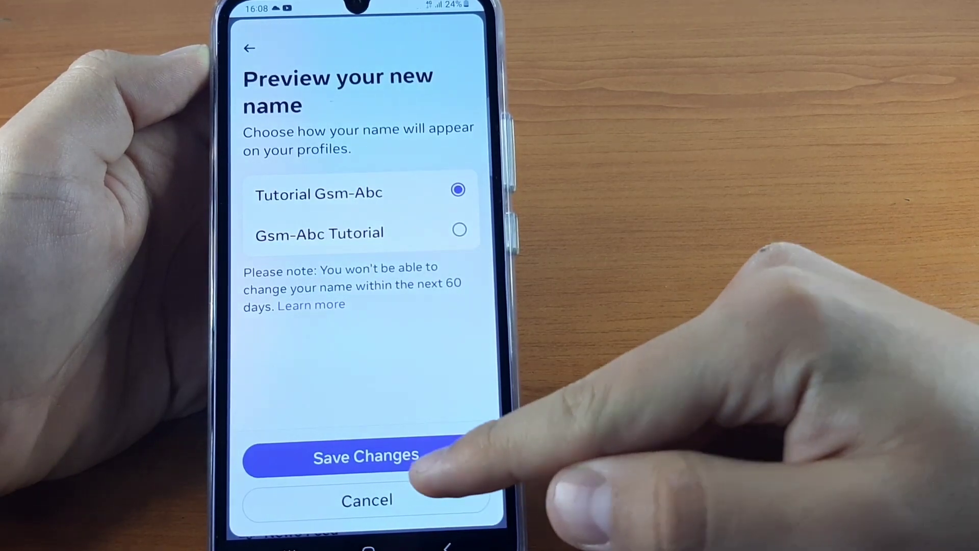
- Save the name as Tutorial Gsm-Abc and return to the Accounts Centre overview
left_click(428, 457)
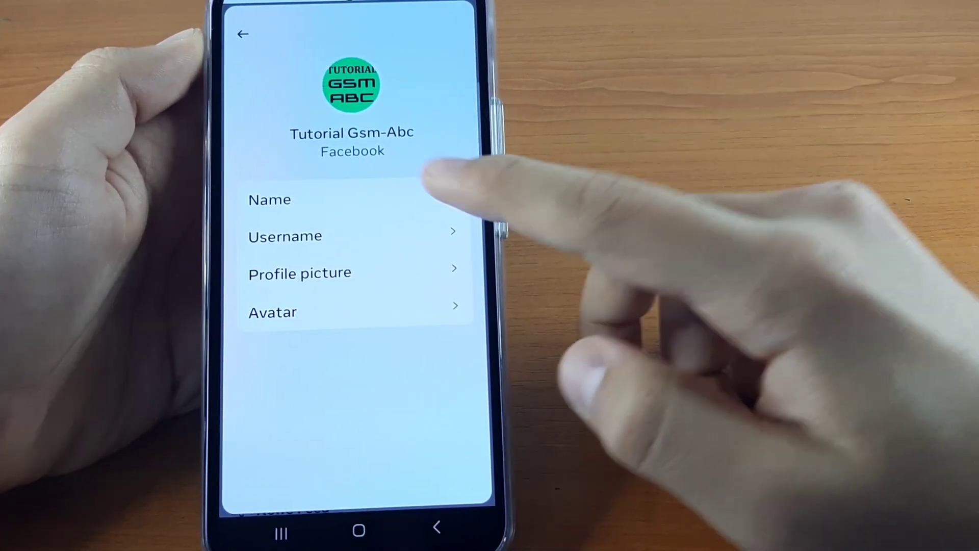
left_click(360, 218)
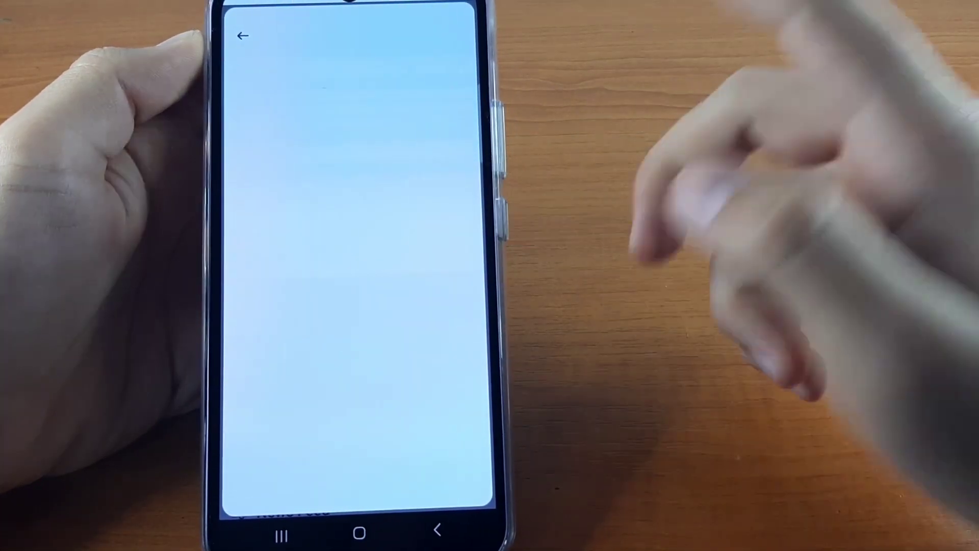